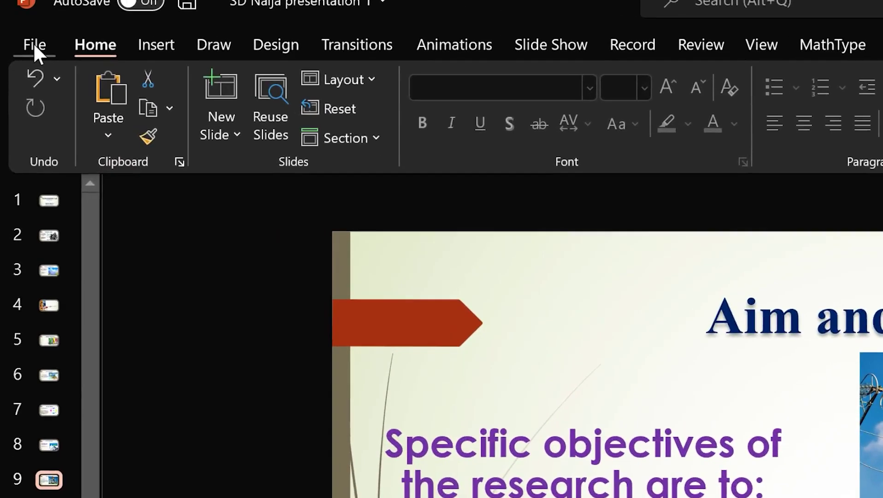
# - Save the presentation as 'Powerpoint tutorial 1' in the Powerpoint Tutorials folder
pyautogui.click(35, 52)
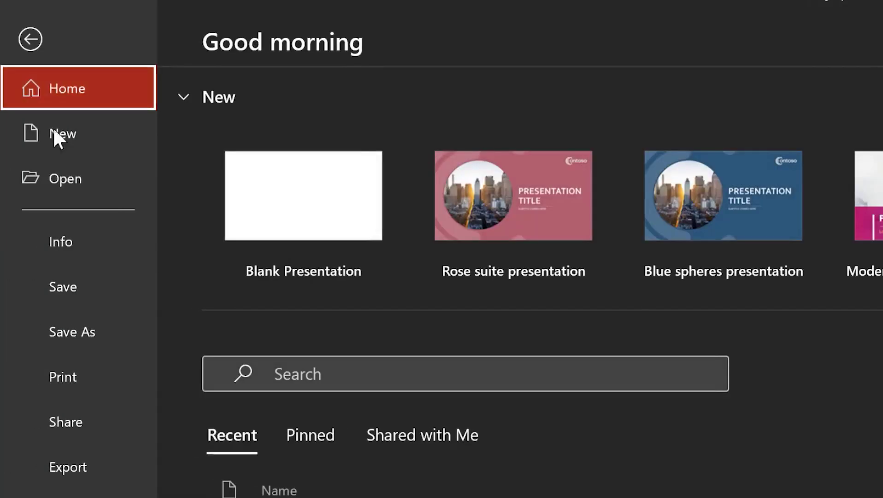
pyautogui.click(101, 334)
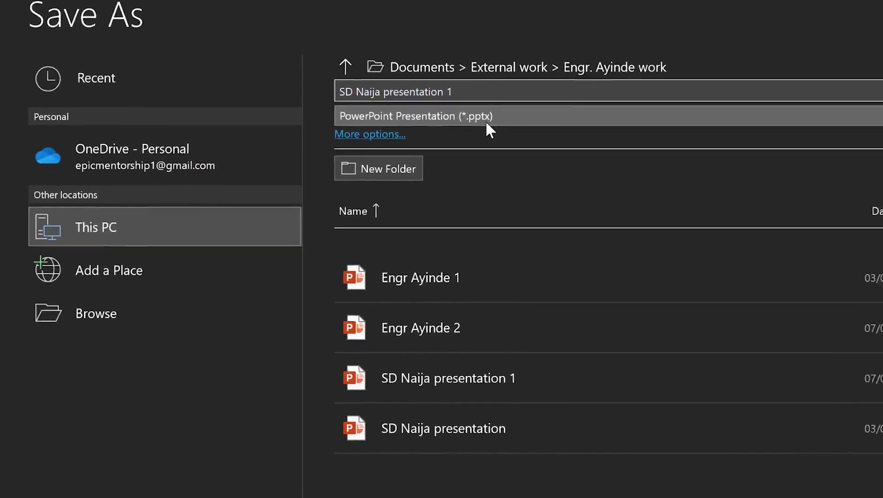
pyautogui.click(373, 134)
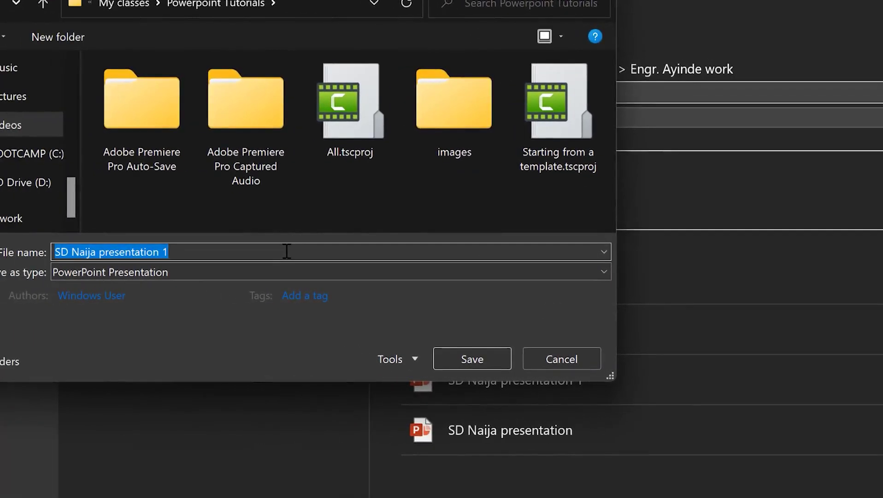
pyautogui.write('P')
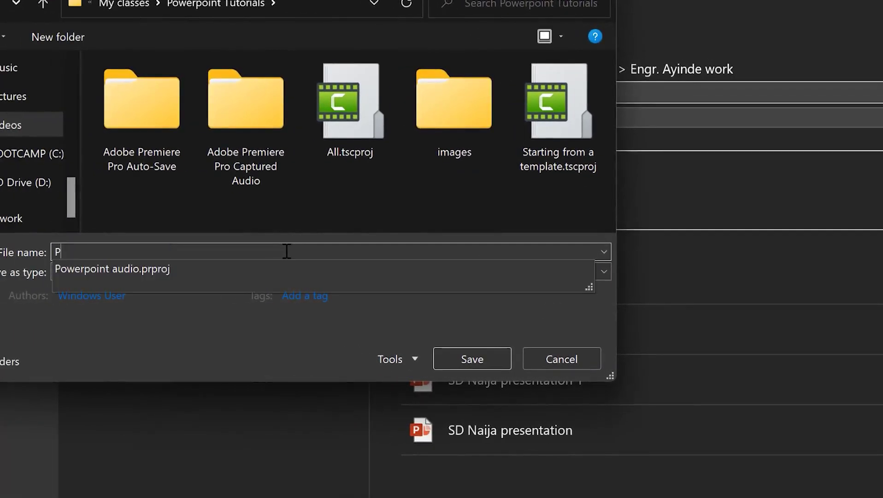
pyautogui.write('owerpoint tutorial 1')
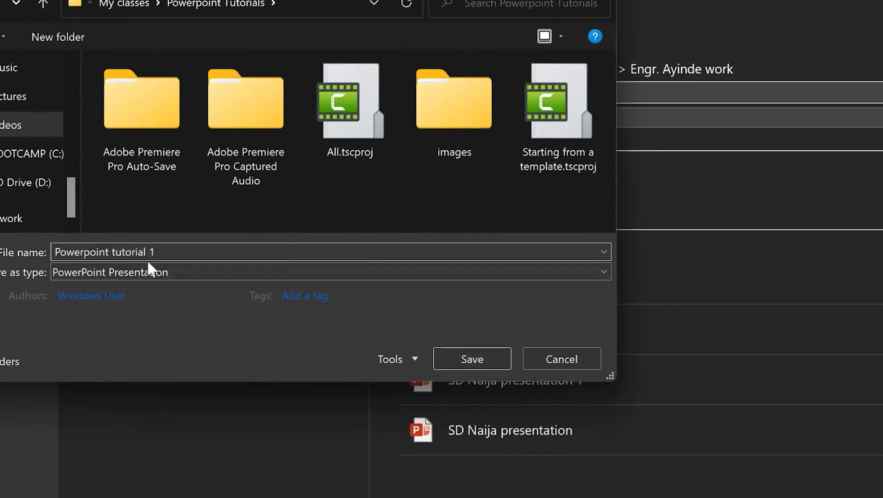
pyautogui.click(462, 363)
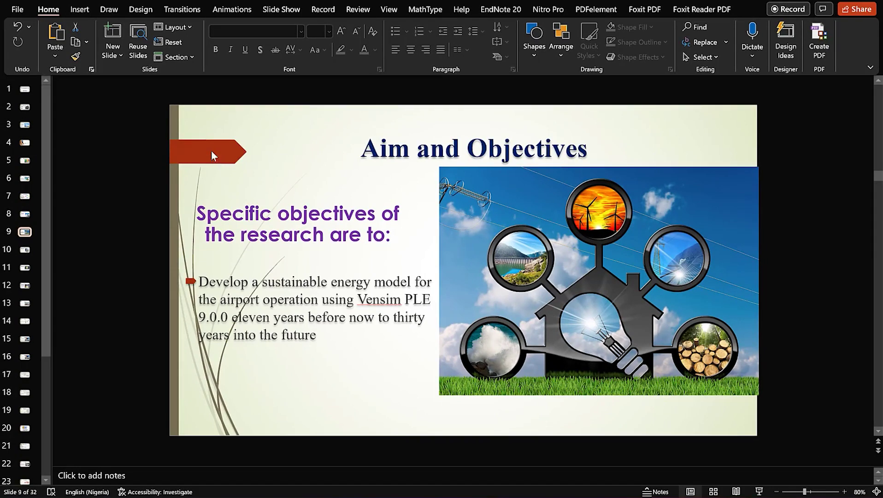
# - Return to the File backstage Home page, with Powerpoint tutorial 1 at the top of Recent
pyautogui.click(19, 10)
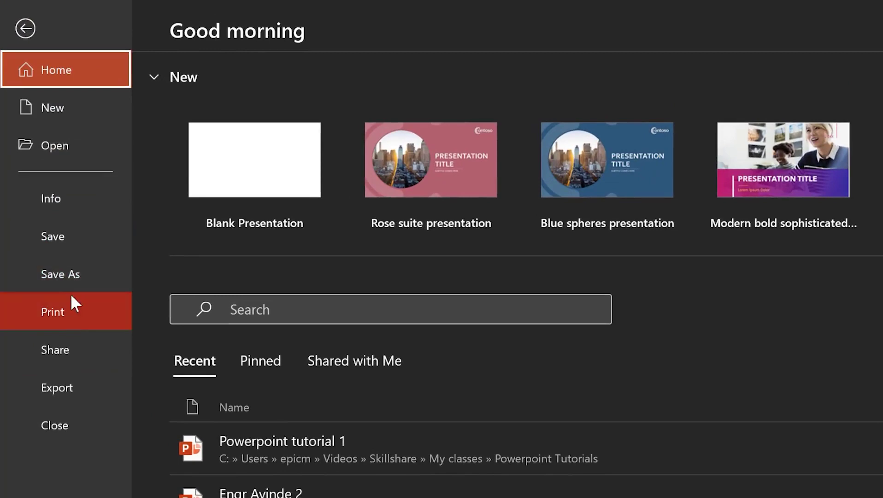
# - Save a PDF copy of Powerpoint tutorial 1 in the Powerpoint Tutorials folder
pyautogui.click(72, 278)
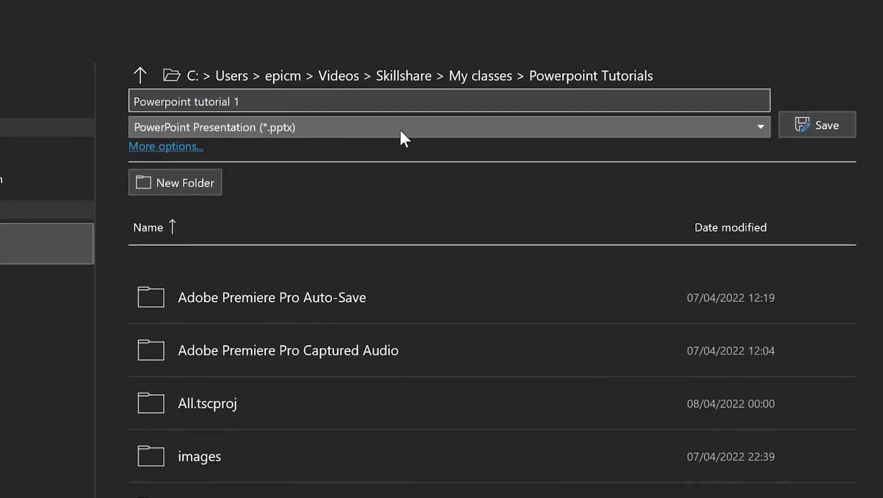
pyautogui.click(400, 131)
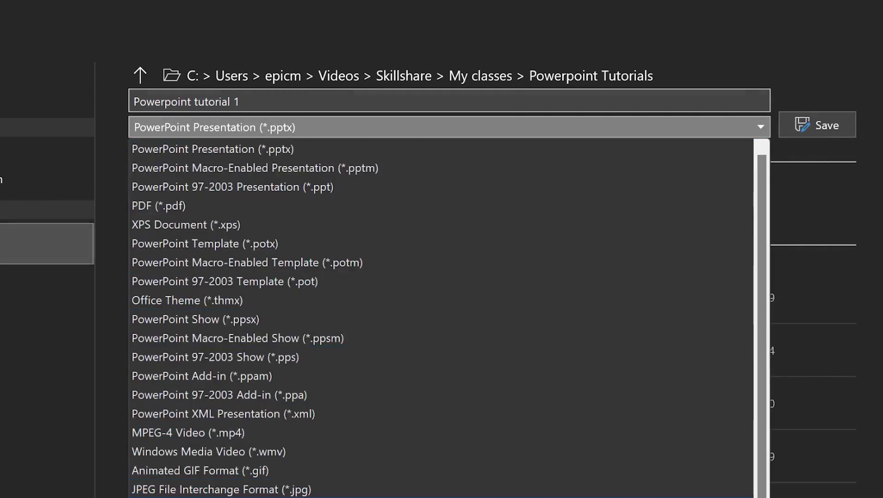
pyautogui.click(325, 206)
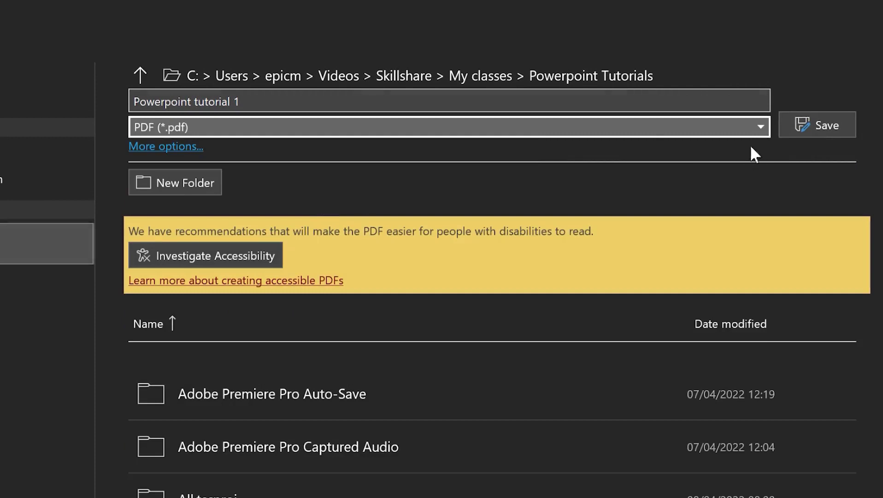
pyautogui.click(832, 132)
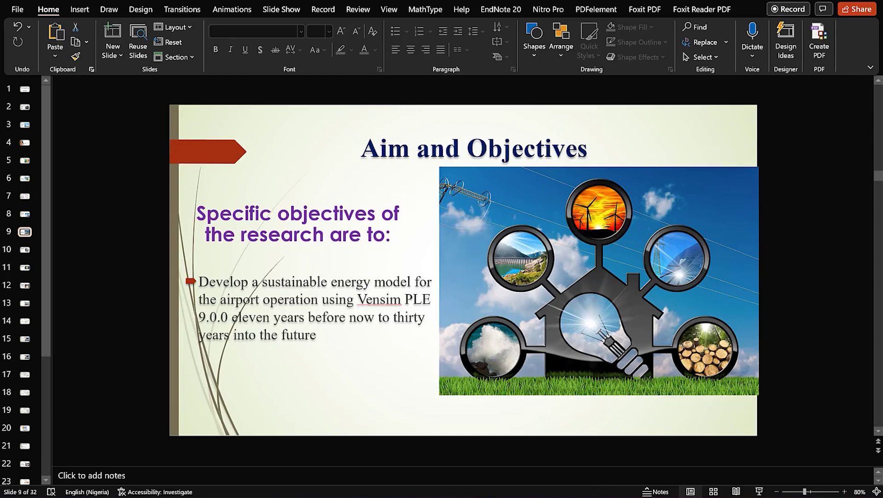
pyautogui.hotkey('alt', 'Tab')
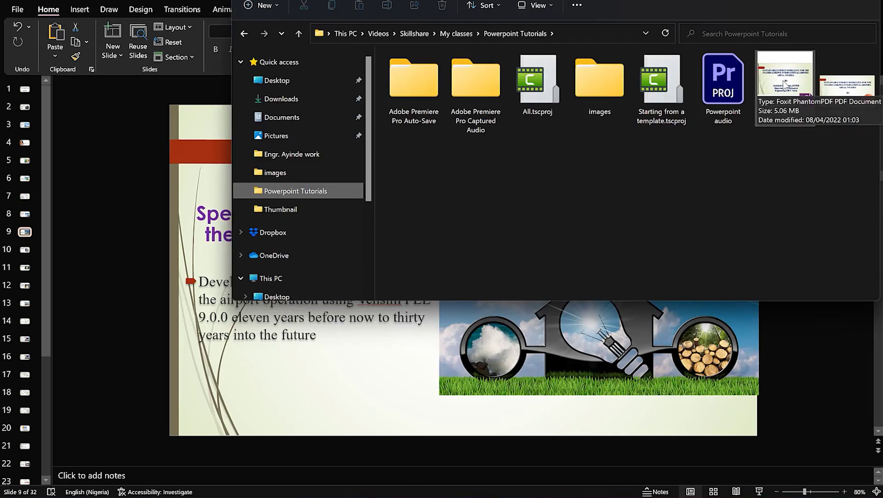
pyautogui.click(784, 84)
pyautogui.click(846, 90)
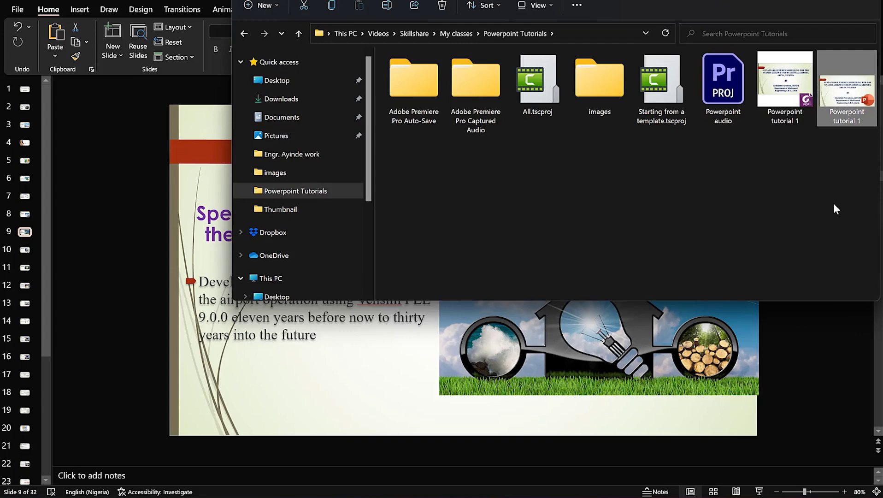
pyautogui.press('Return')
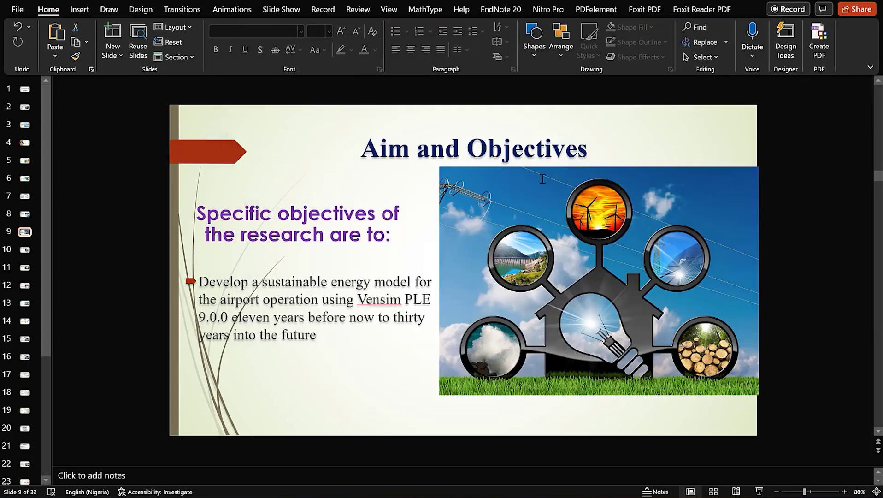
pyautogui.click(15, 8)
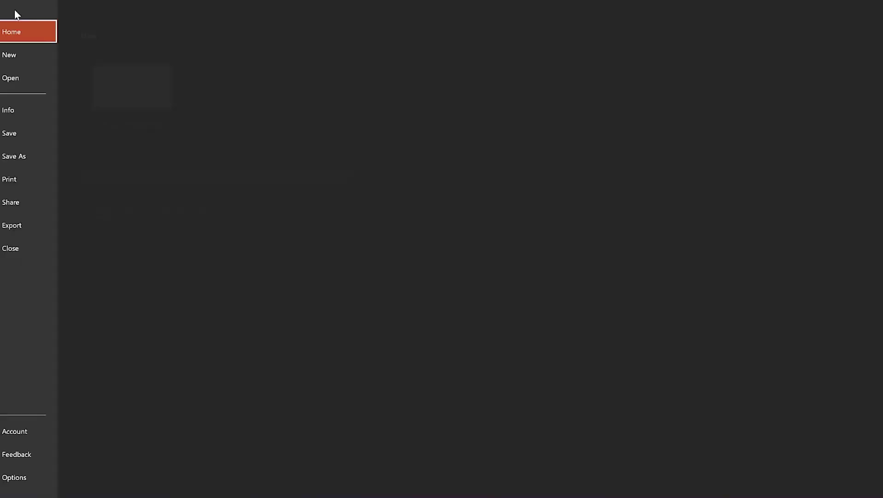
pyautogui.click(53, 180)
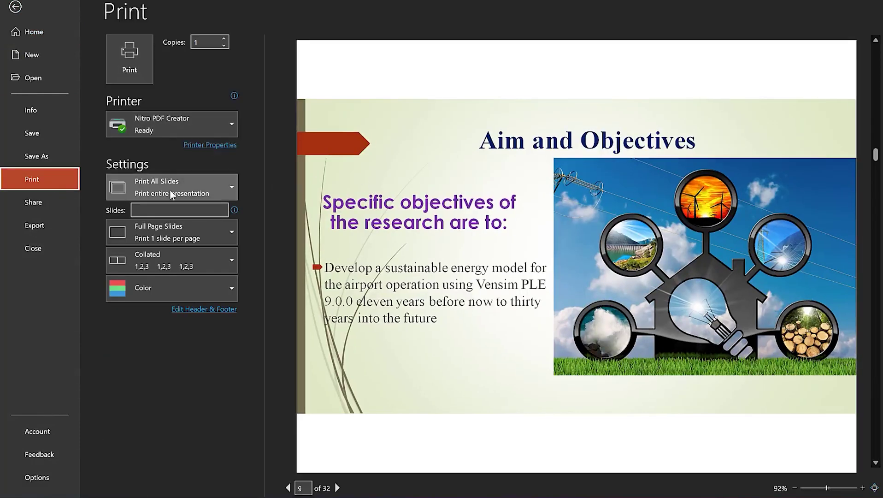
pyautogui.moveTo(159, 126)
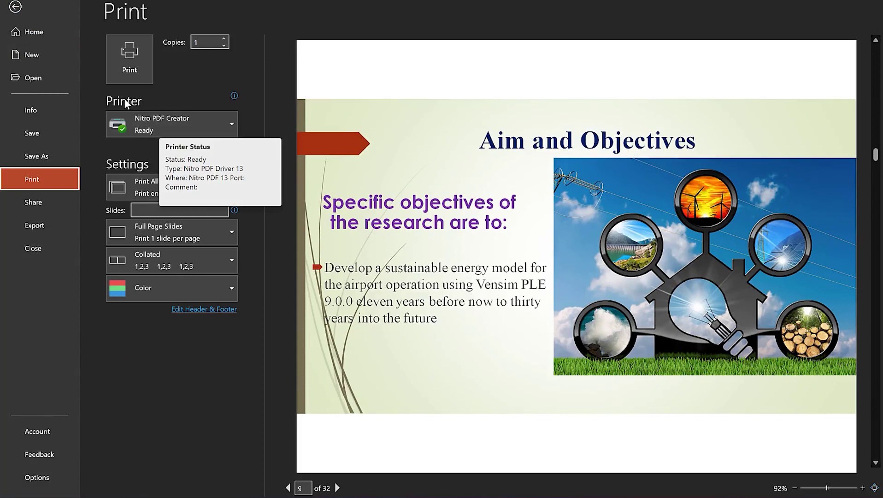
pyautogui.click(159, 128)
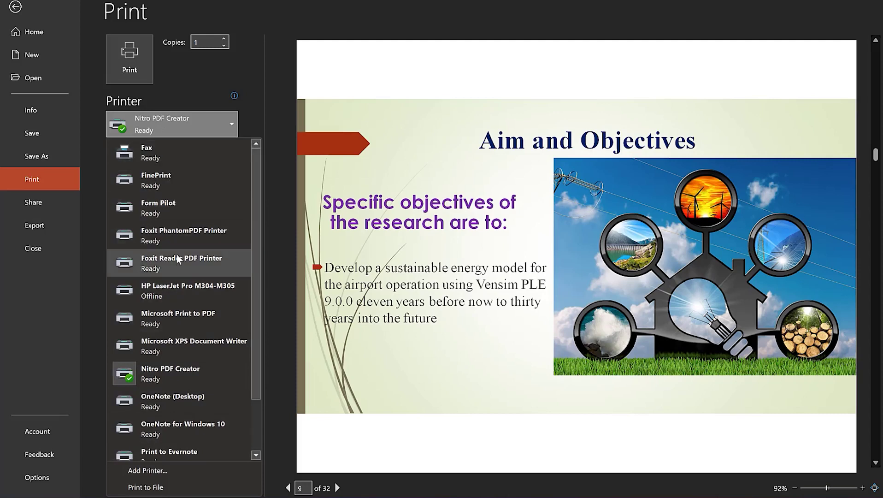
pyautogui.moveTo(173, 237)
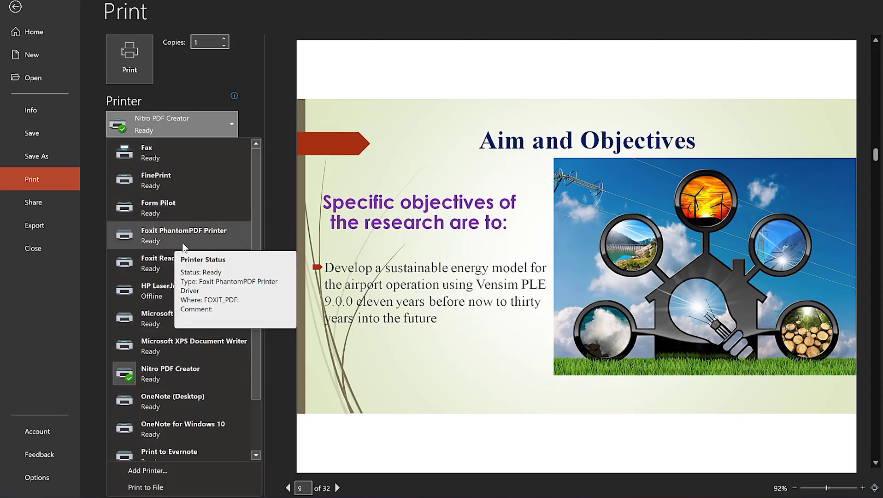
pyautogui.click(169, 121)
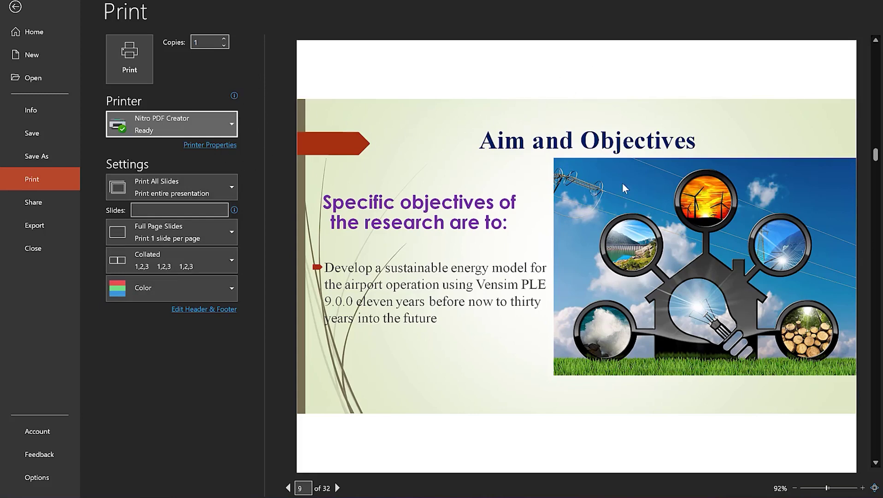
pyautogui.scroll(-1, 502, 206)
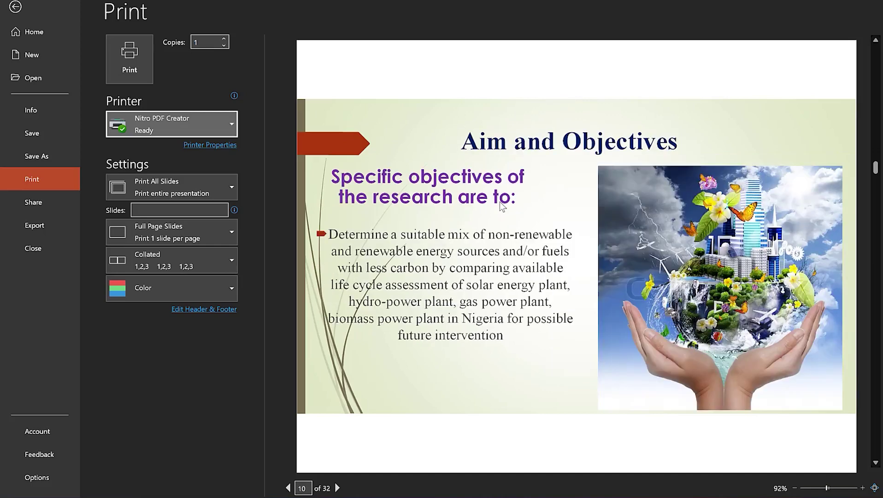
pyautogui.scroll(-4, 502, 206)
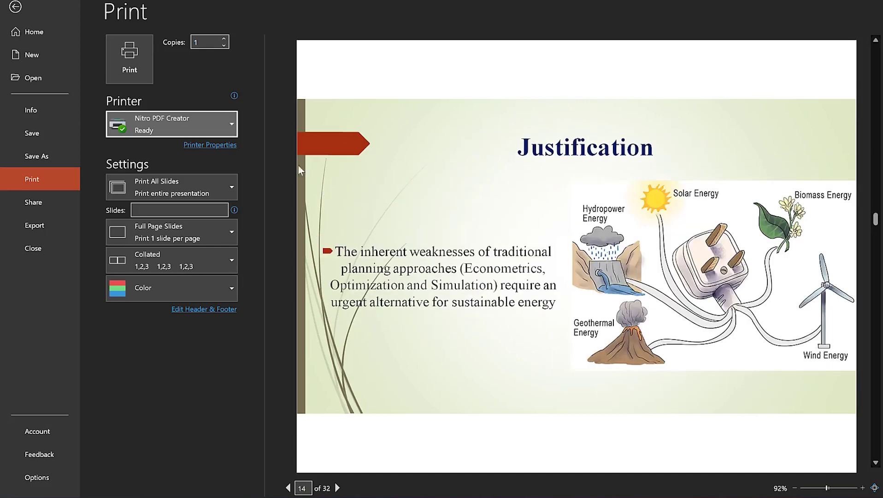
pyautogui.click(14, 6)
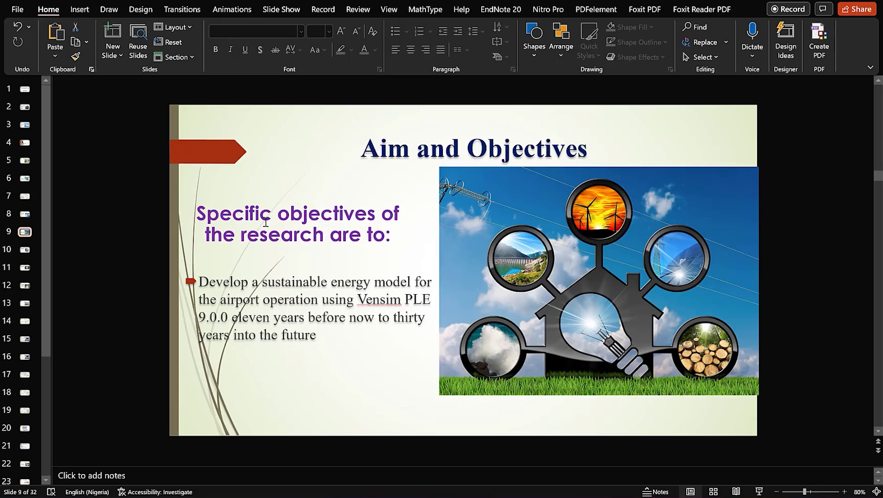
# - Review the Save As file formats, keep pptx, and return to the File Home page
pyautogui.click(18, 8)
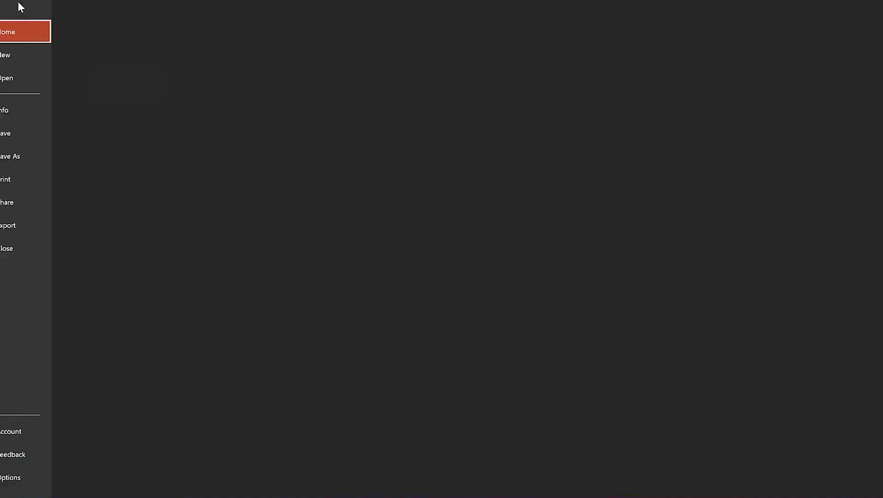
pyautogui.click(50, 149)
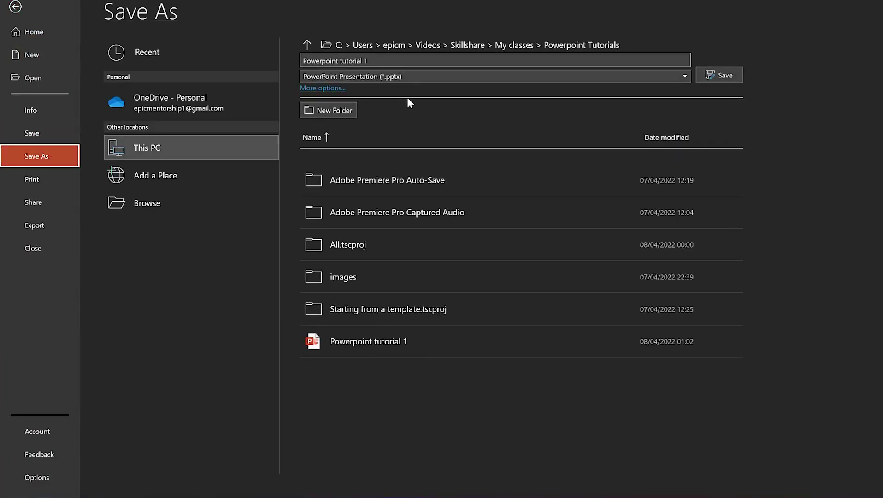
pyautogui.click(424, 76)
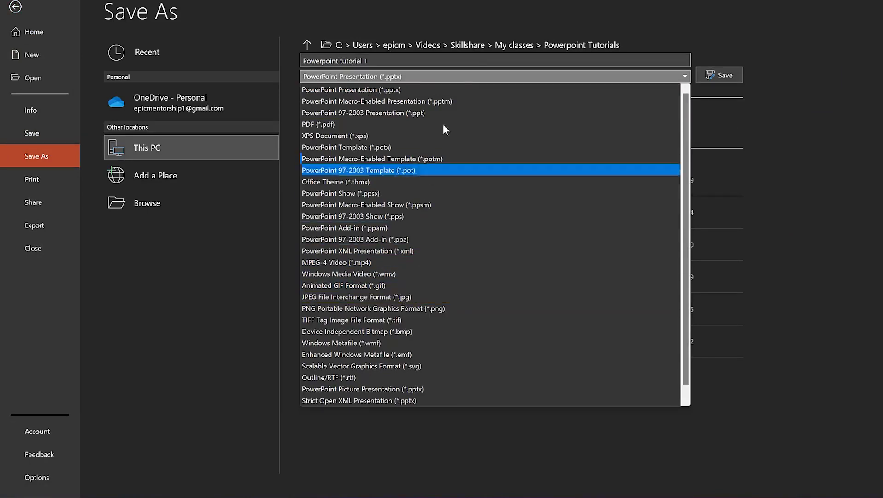
pyautogui.click(656, 12)
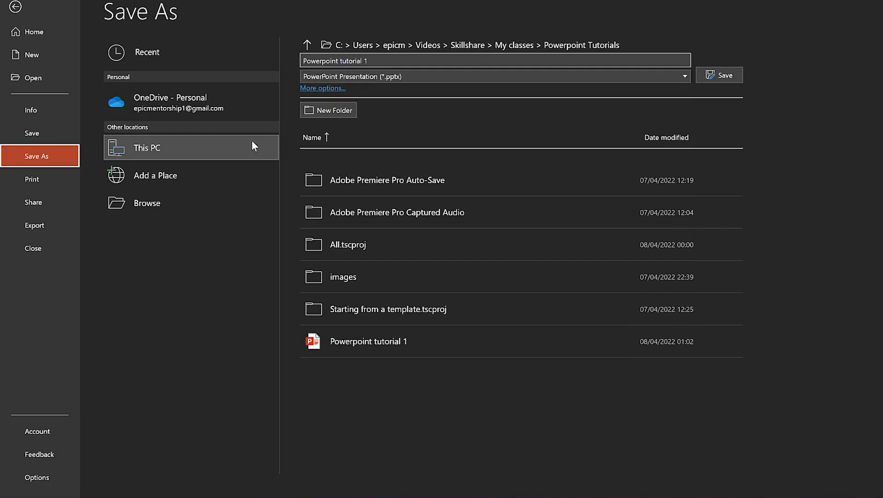
pyautogui.click(15, 6)
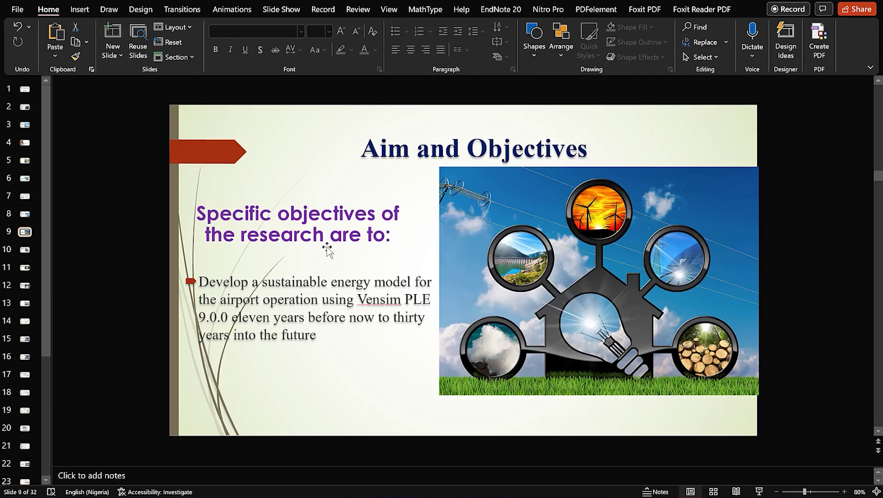
pyautogui.click(17, 10)
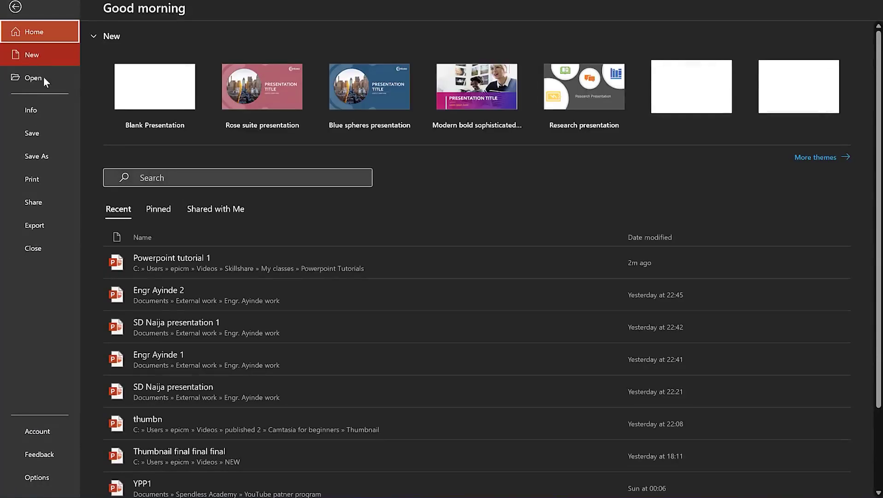
# - Export only the current slide as a PNG image named 'sustainability'
pyautogui.click(50, 155)
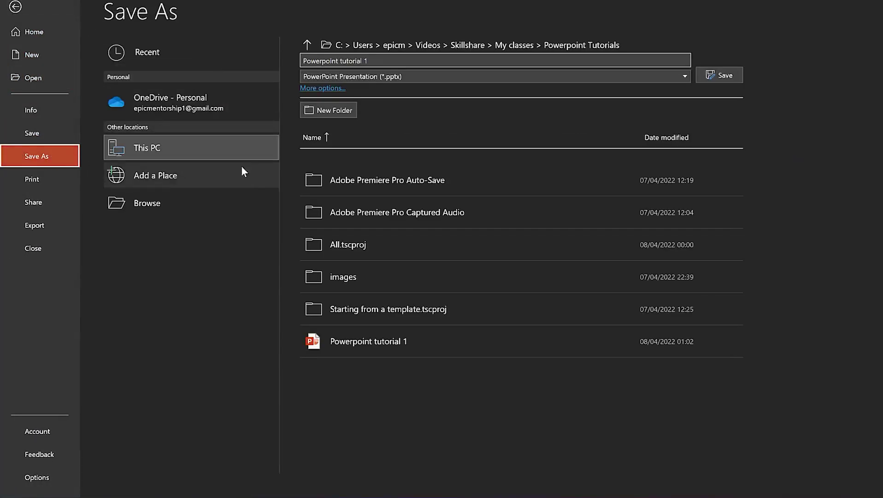
pyautogui.click(372, 78)
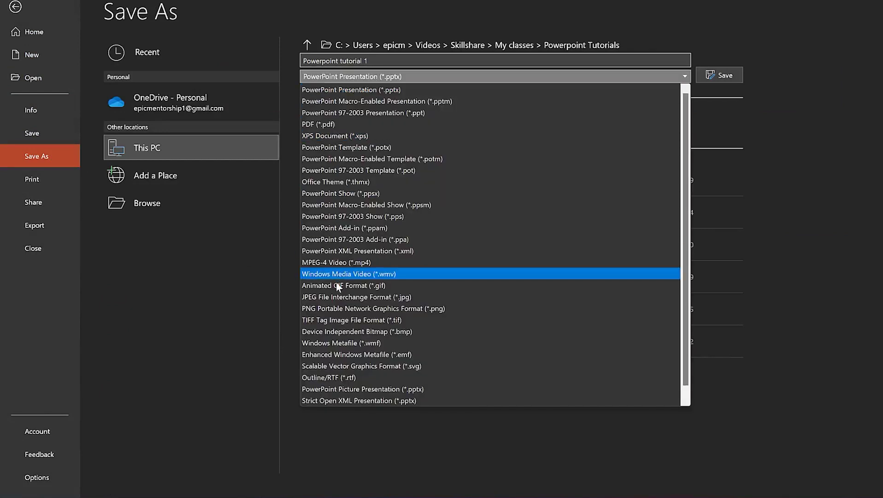
pyautogui.click(344, 307)
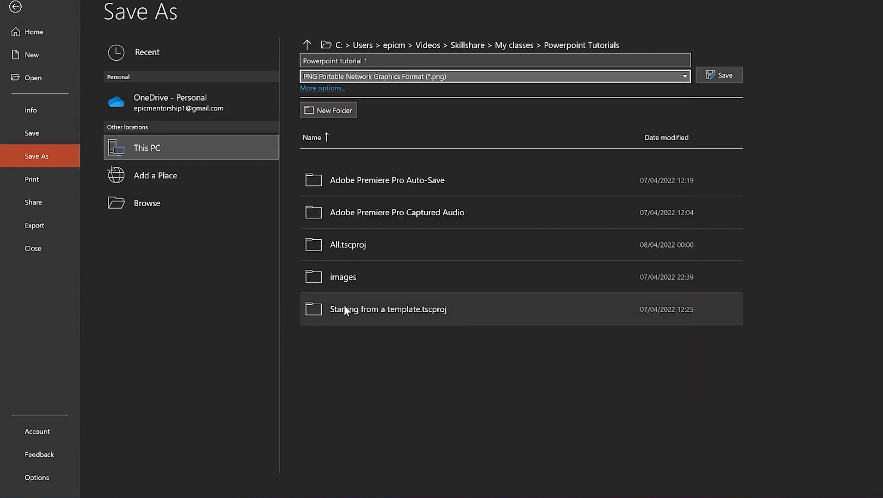
pyautogui.click(458, 59)
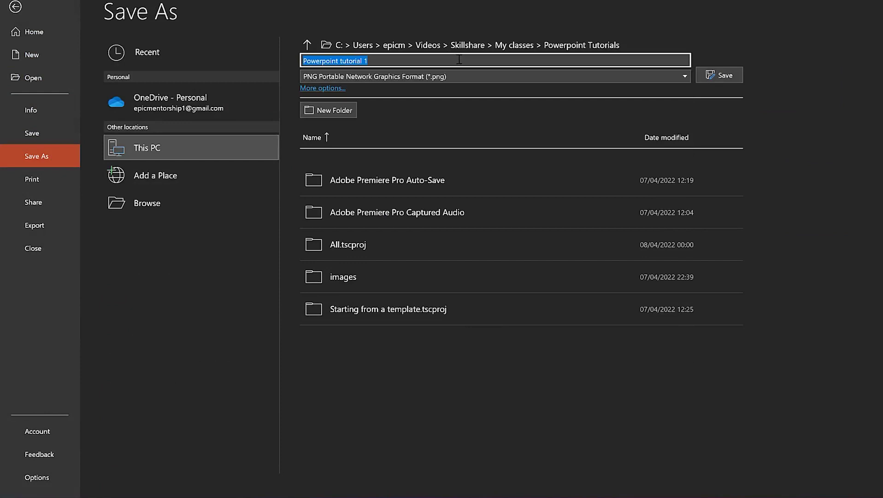
pyautogui.write('sustainability')
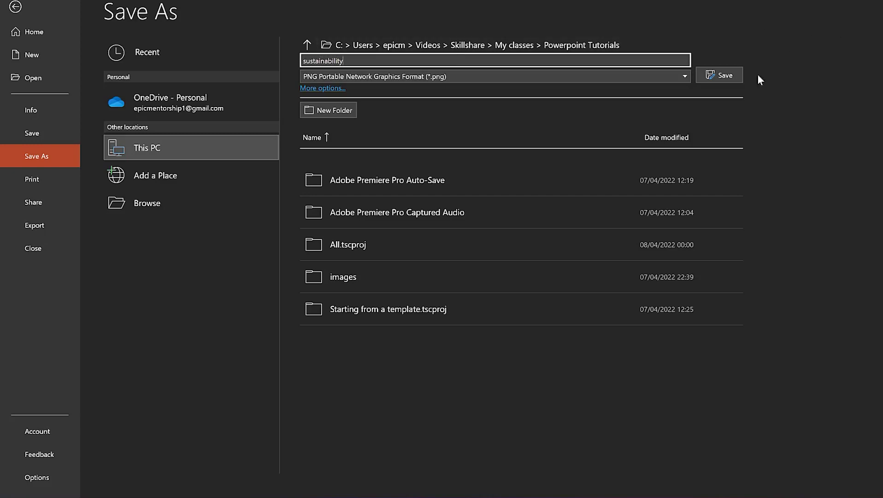
pyautogui.click(723, 75)
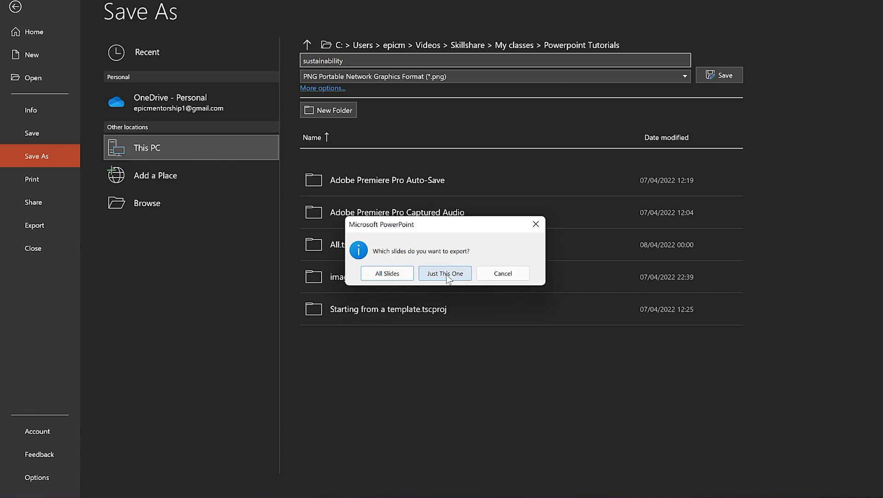
pyautogui.click(446, 275)
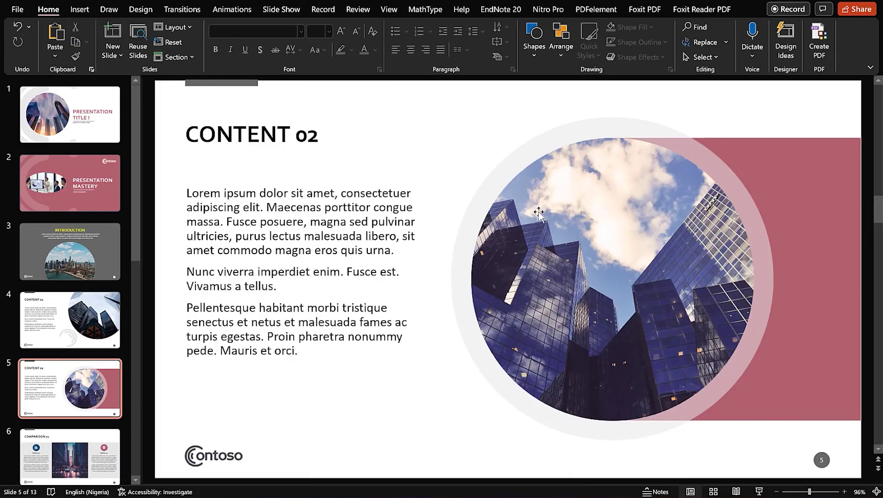
# - Preview the sustainability PNG from Powerpoint Tutorials, then return to the Aim and Objectives presentation
pyautogui.press('super+e')
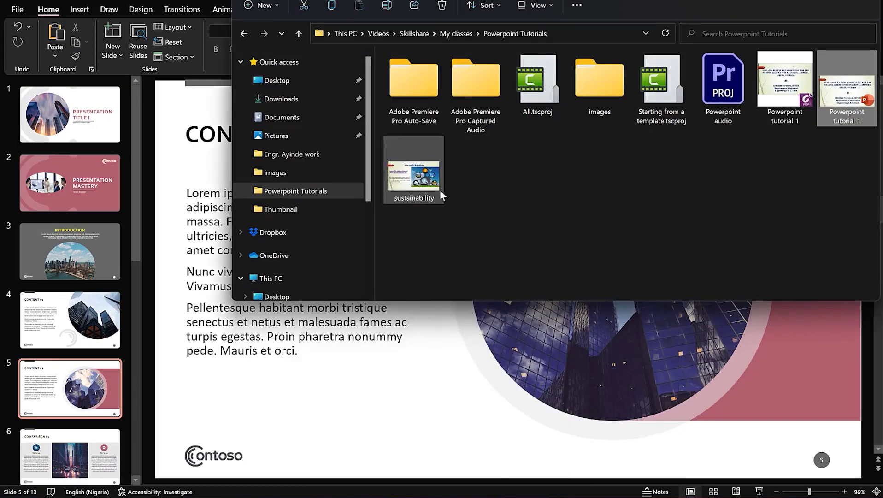
pyautogui.click(418, 185)
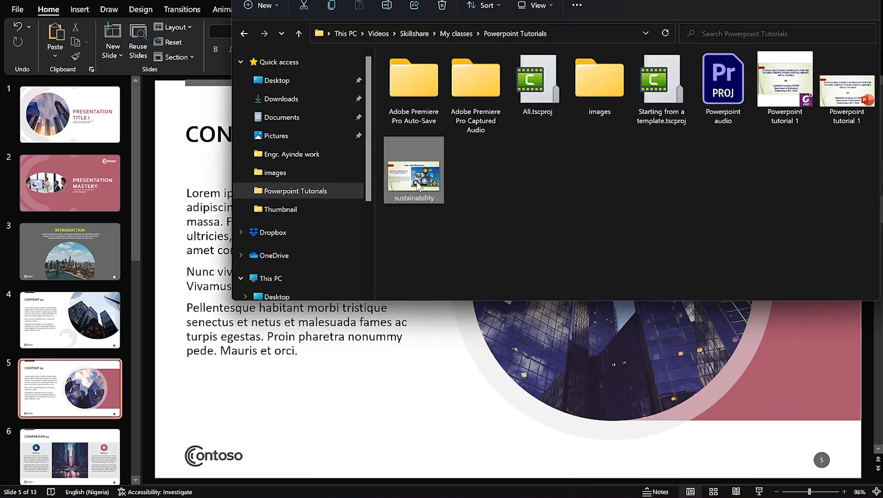
pyautogui.doubleClick(416, 183)
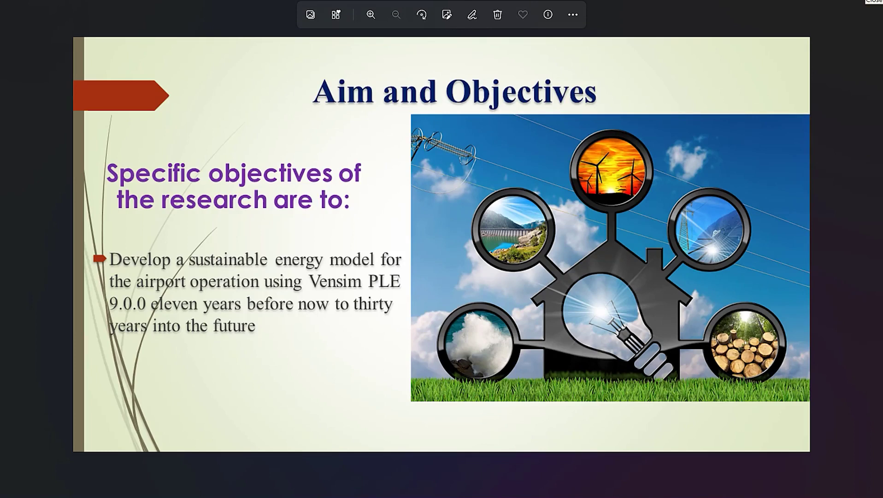
pyautogui.hotkey('alt', 'F4')
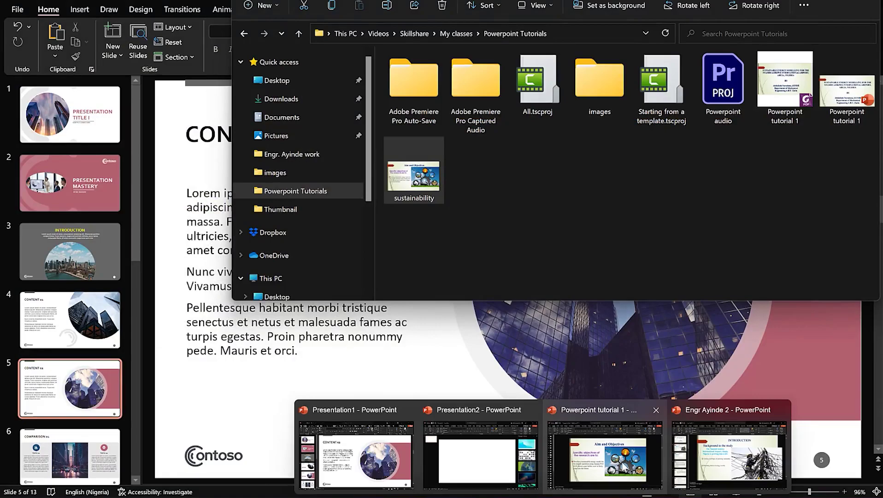
pyautogui.click(618, 458)
# - Export only the current slide as a JPEG named 'sustainability 2', then bring up the Powerpoint Tutorials folder
pyautogui.click(20, 9)
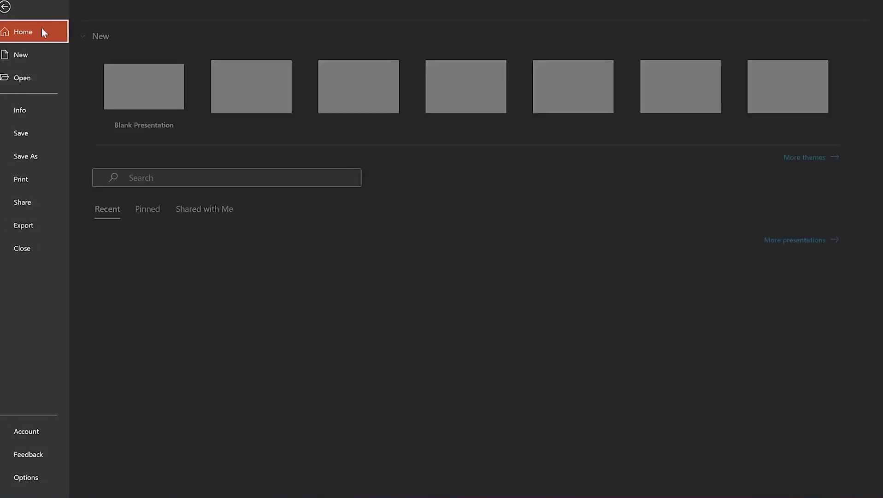
pyautogui.click(49, 154)
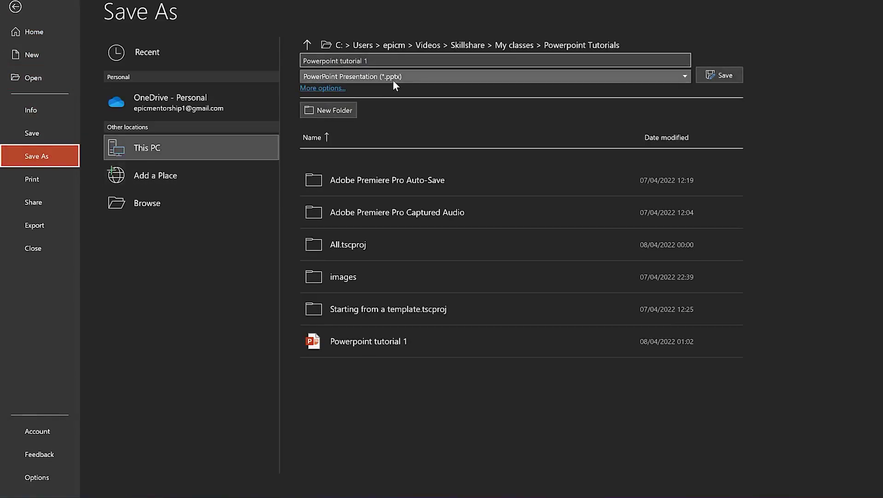
pyautogui.click(392, 78)
pyautogui.click(377, 297)
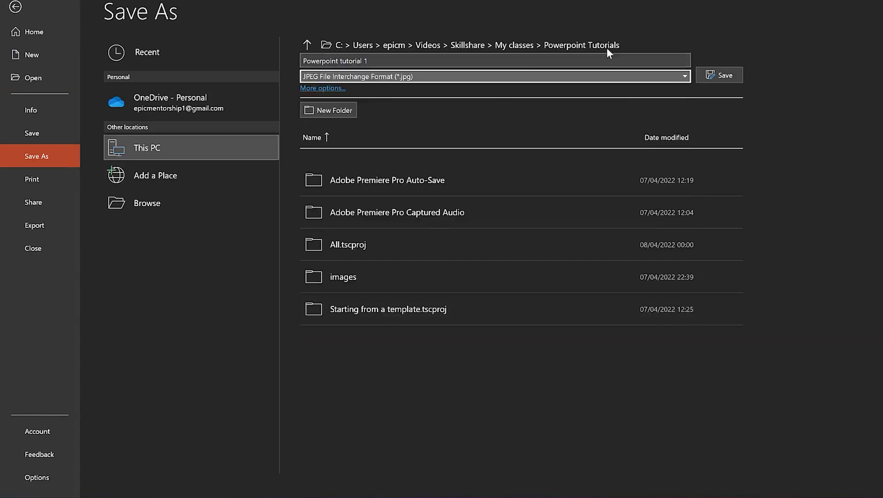
pyautogui.click(583, 62)
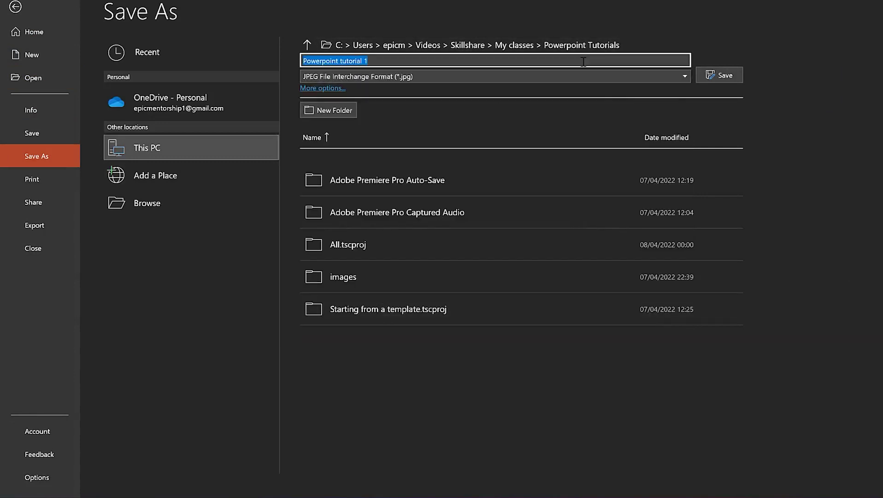
pyautogui.write('sustainability 2')
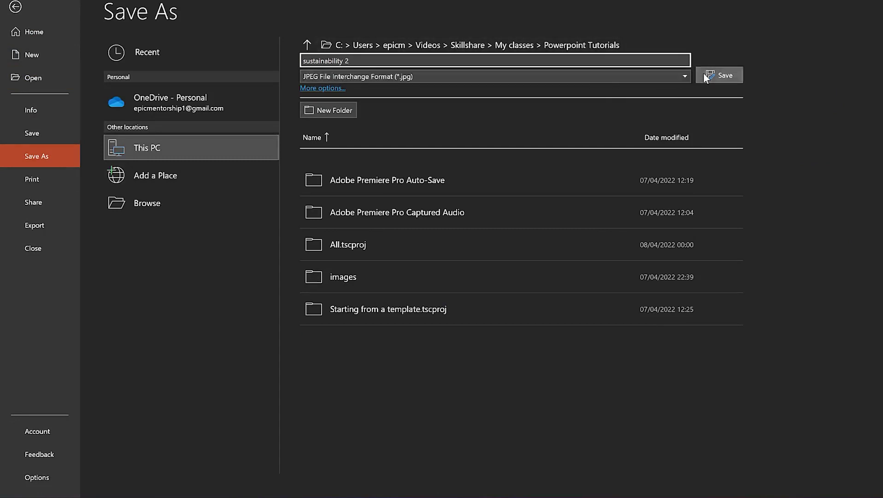
pyautogui.click(705, 75)
pyautogui.click(445, 274)
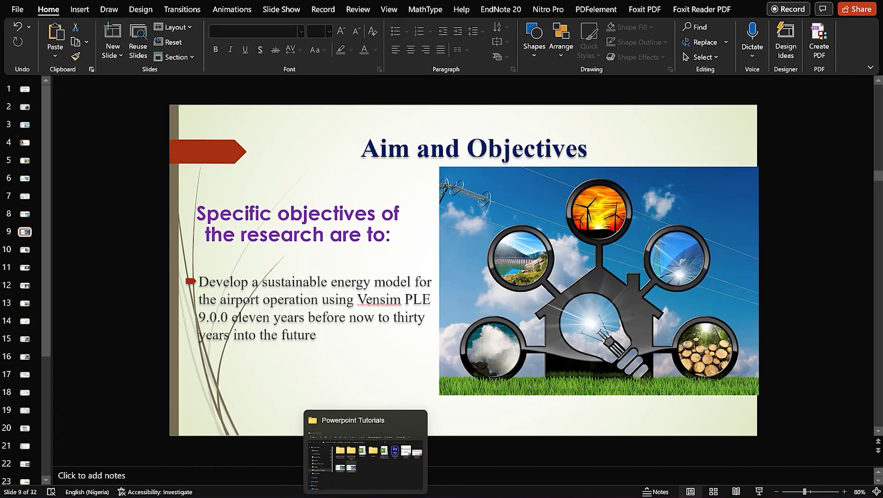
pyautogui.click(366, 458)
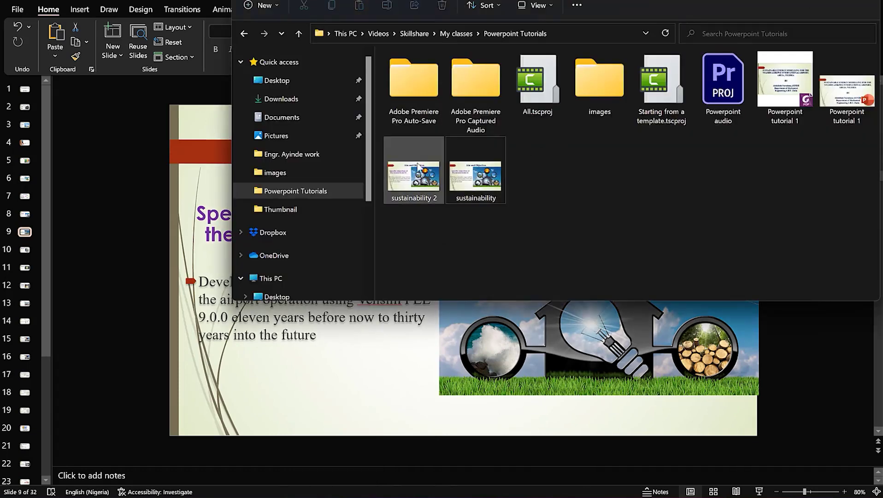